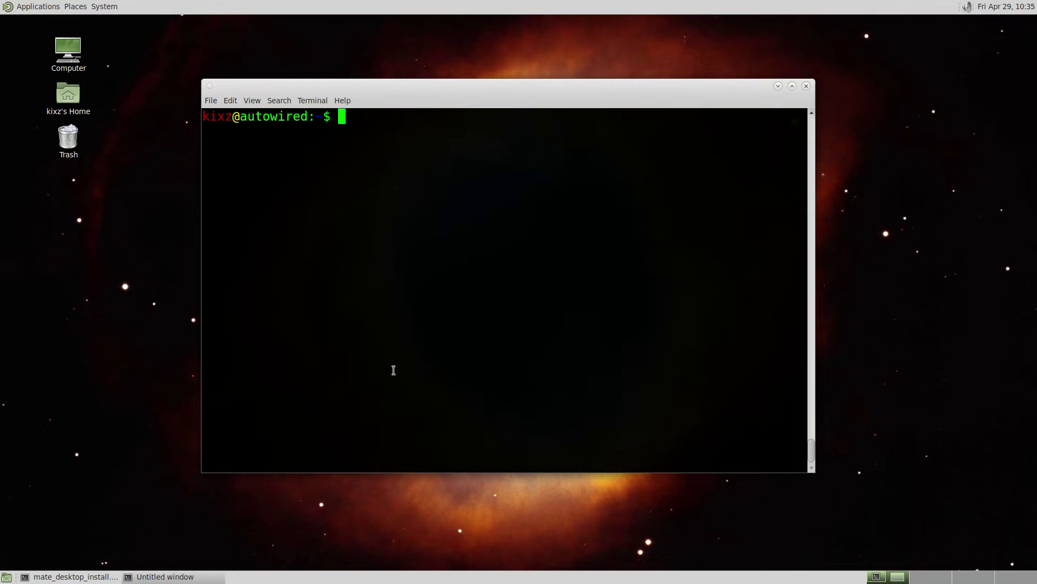
{"action": "type", "text": "doas "}
{"action": "type", "text": "pkg "}
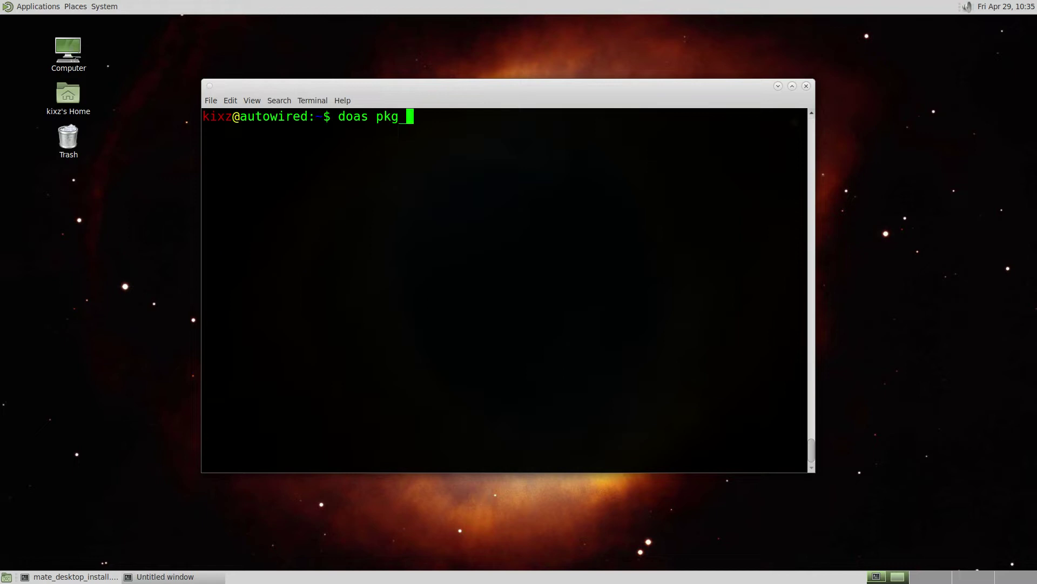
{"action": "type", "text": "_add "}
{"action": "type", "text": "ma"}
{"action": "type", "text": "te-deskto"}
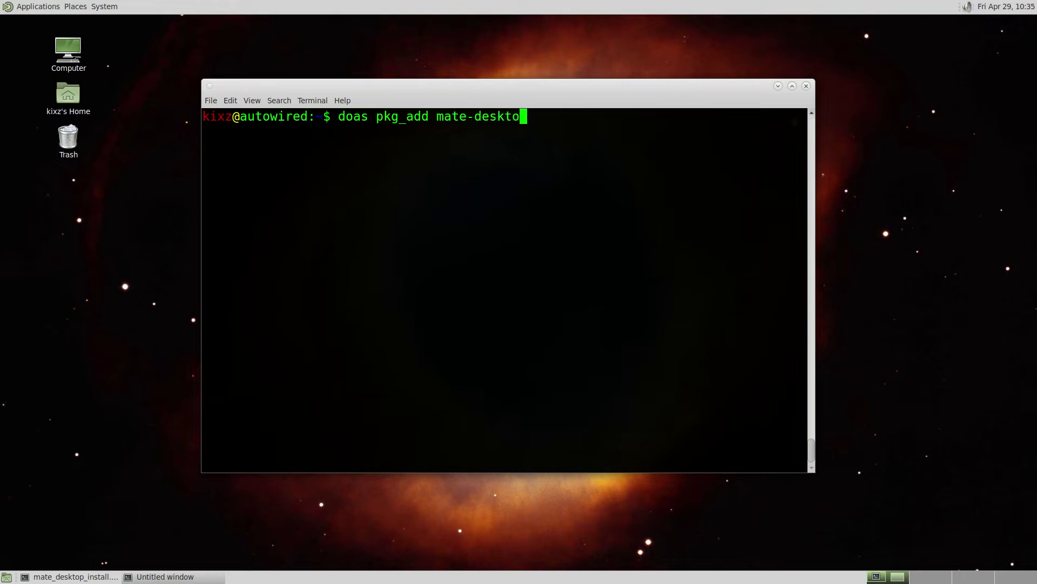
{"action": "type", "text": "p mate-"}
{"action": "type", "text": "notificati"}
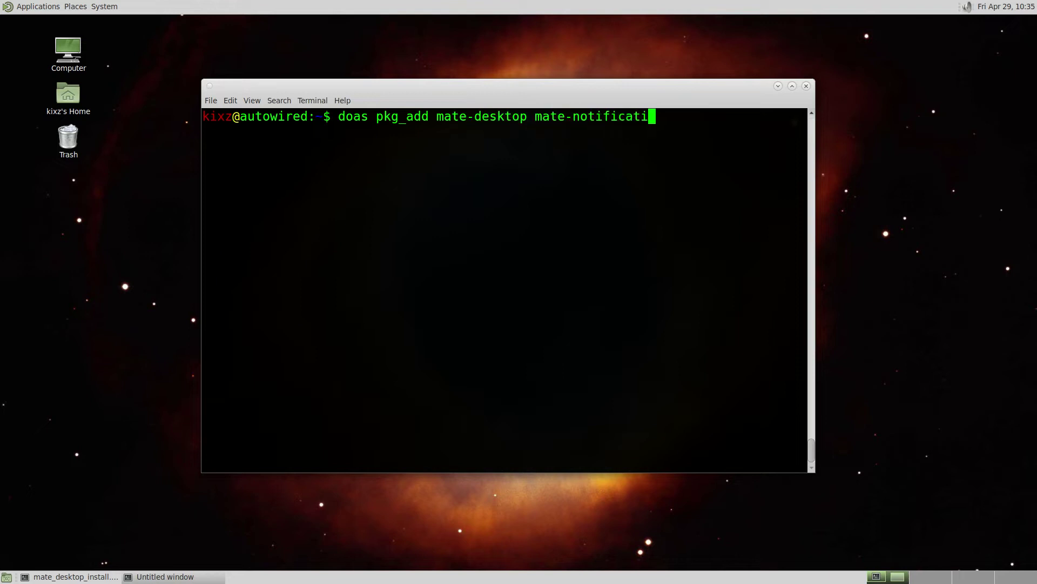
{"action": "type", "text": "on-dae"}
{"action": "type", "text": "mon ma"}
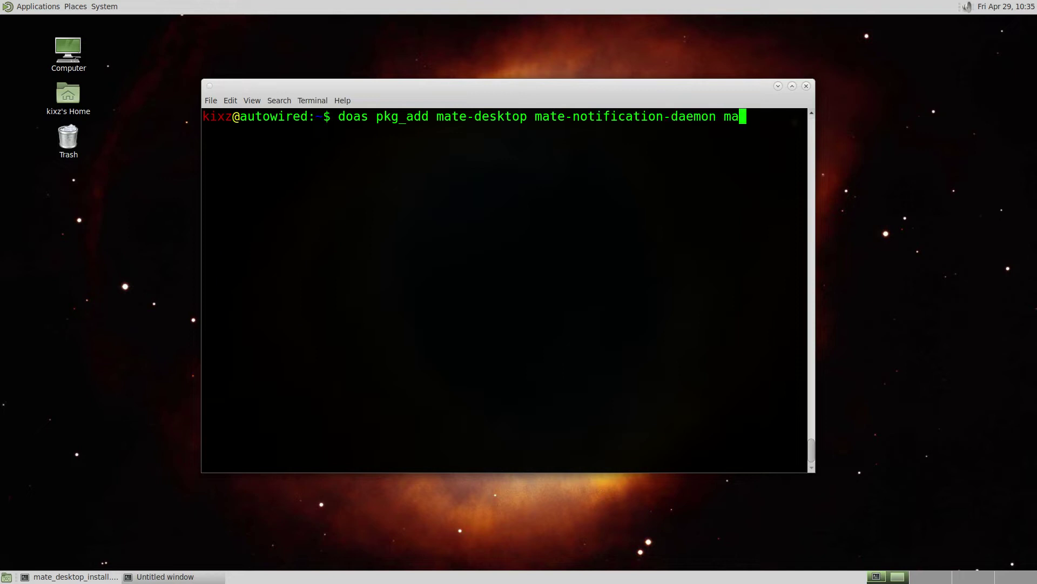
{"action": "type", "text": "te-ter"}
{"action": "type", "text": "minal ma"}
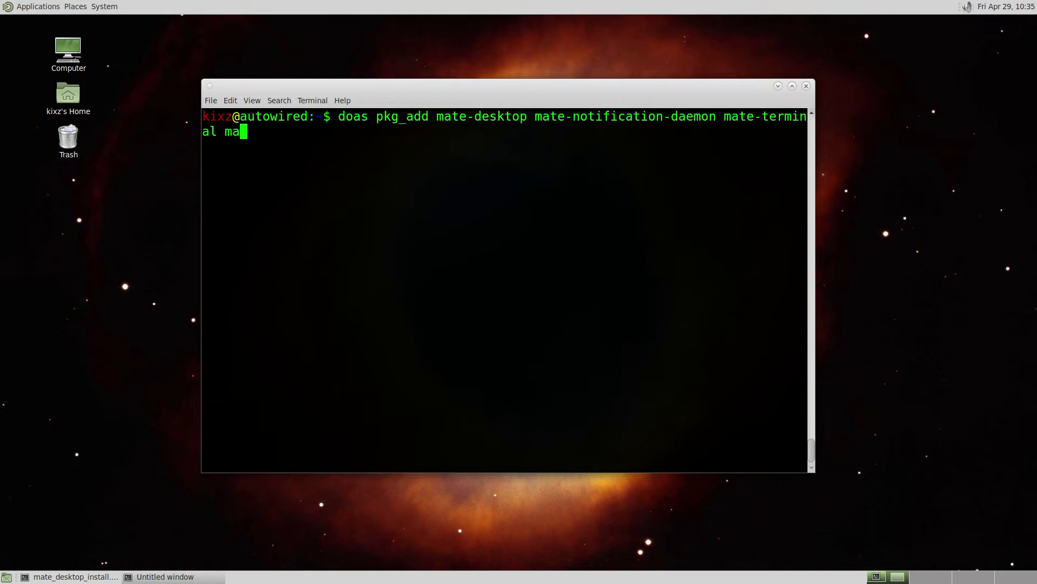
{"action": "type", "text": "te-panel "}
{"action": "type", "text": "mate-"}
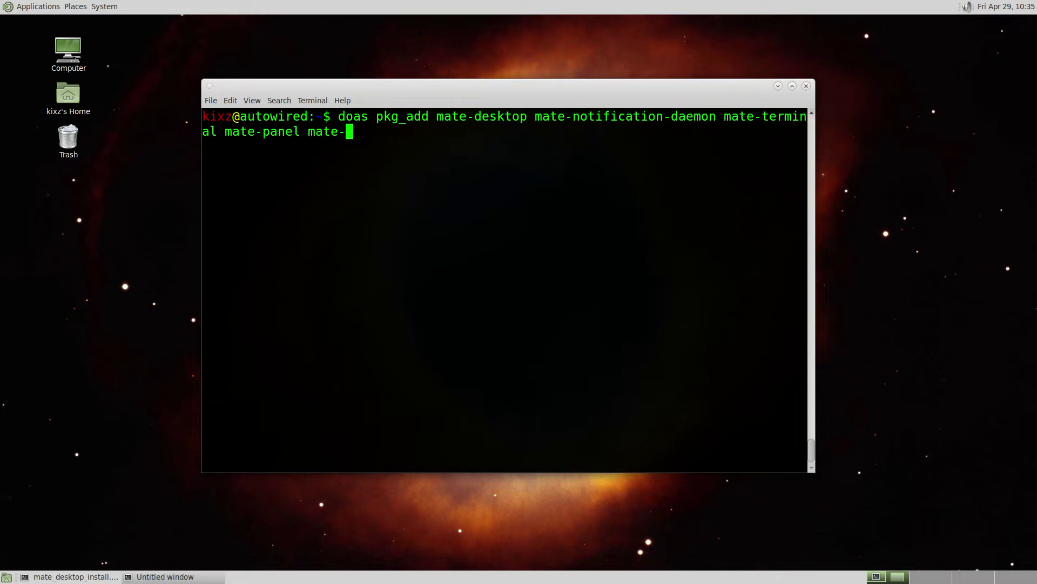
{"action": "type", "text": "session-m"}
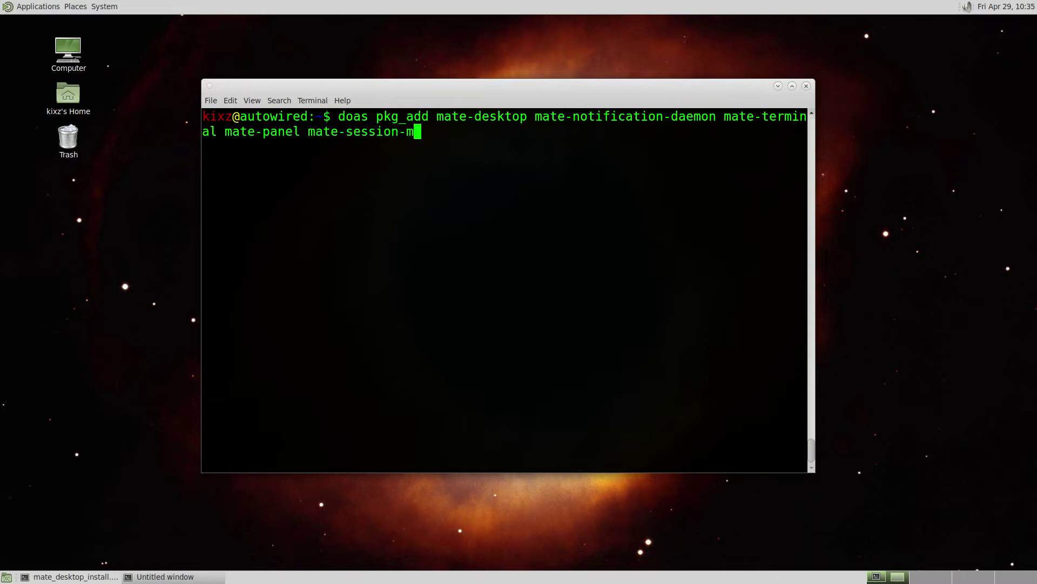
{"action": "type", "text": "anager m"}
{"action": "type", "text": "ate-icon-t"}
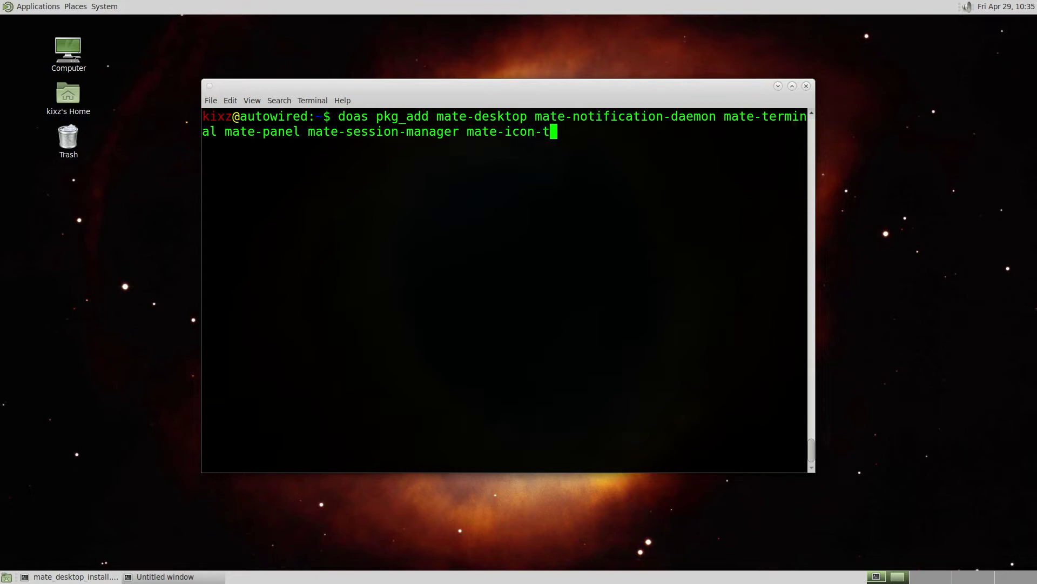
{"action": "type", "text": "heme mate-"}
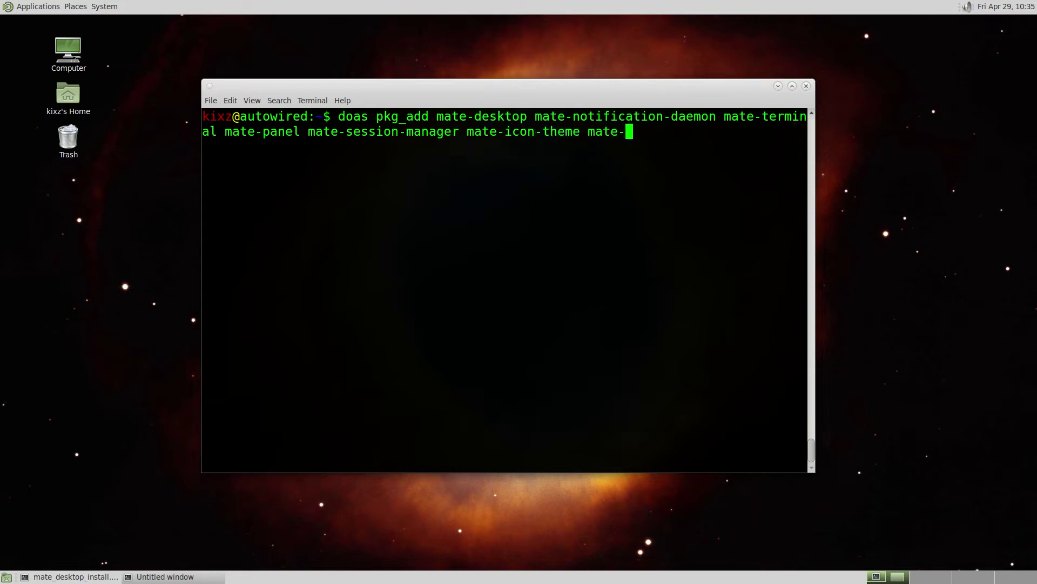
{"action": "type", "text": "control-cent"}
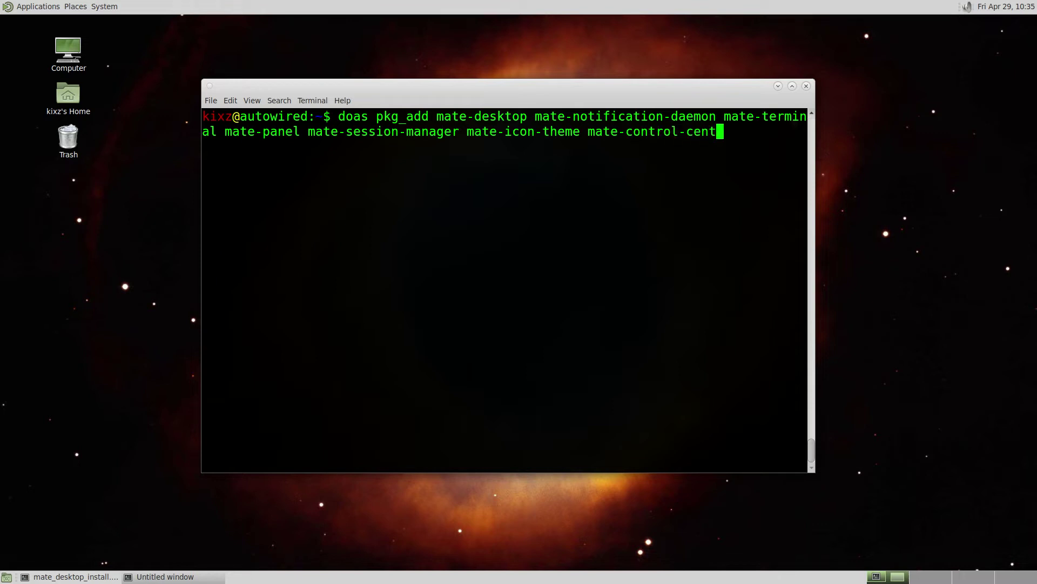
{"action": "type", "text": "er gnome-"}
{"action": "type", "text": "colors-"}
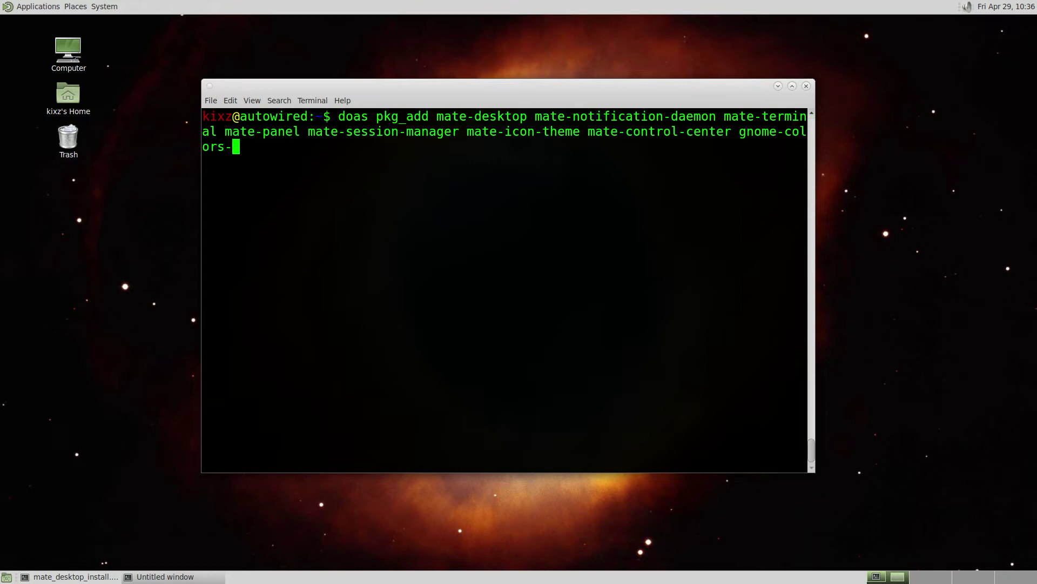
{"action": "type", "text": "icon-the"}
{"action": "type", "text": "me mate-"}
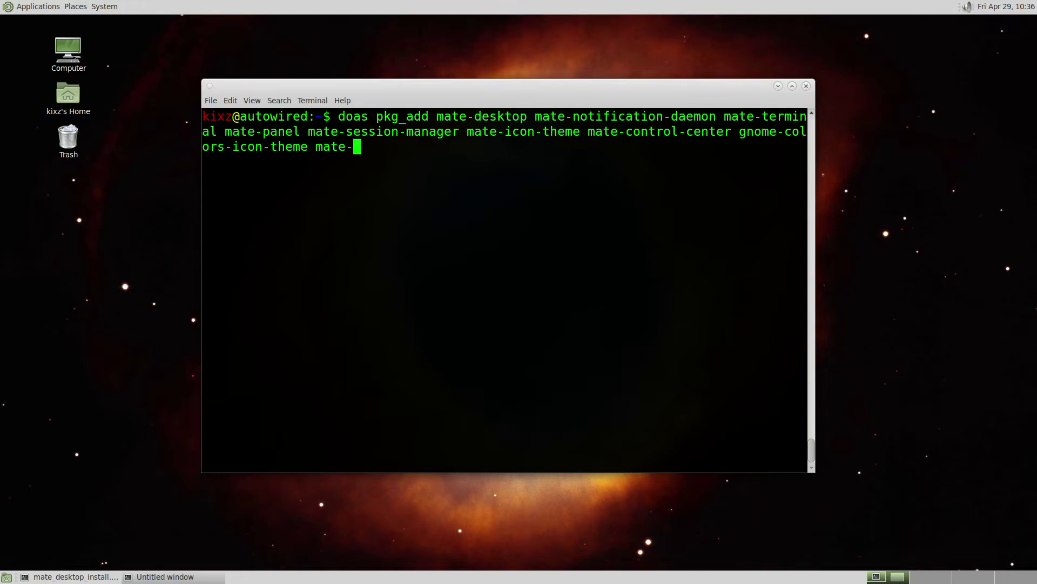
{"action": "type", "text": "calc "}
{"action": "type", "text": "caja c"}
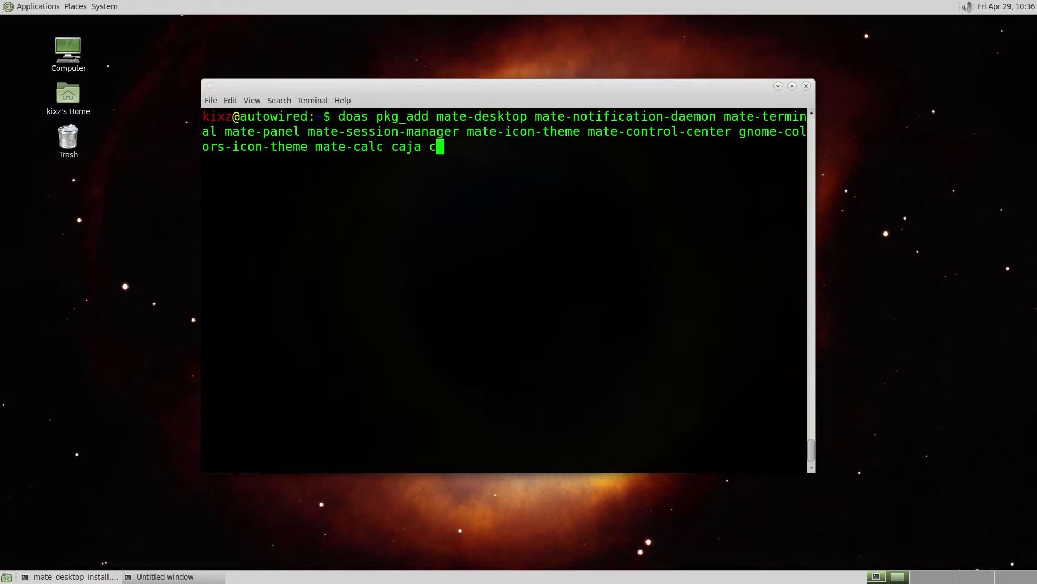
{"action": "type", "text": "aja-exten"}
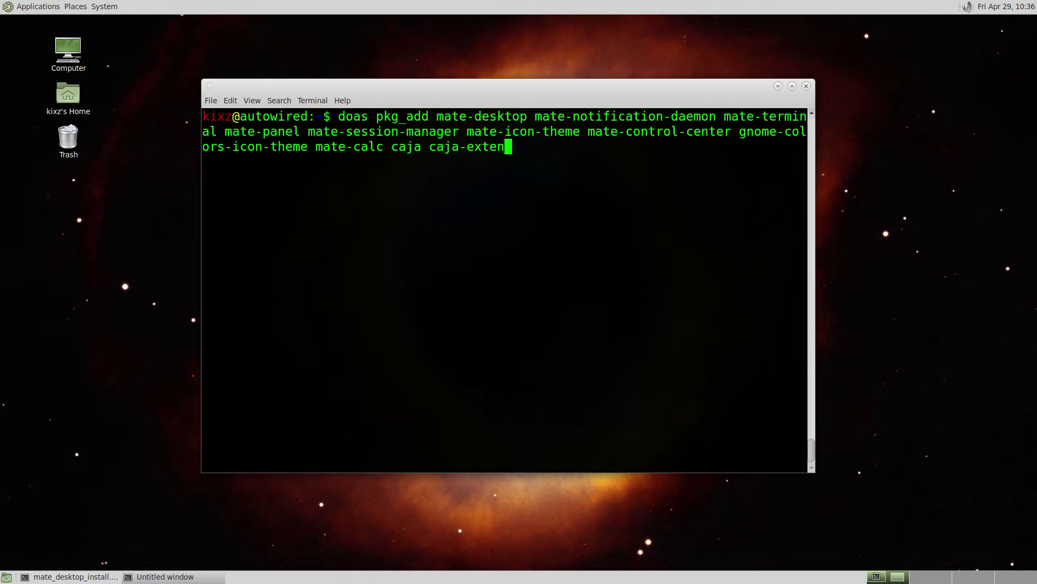
{"action": "type", "text": "sions pl"}
{"action": "type", "text": "uma atr"}
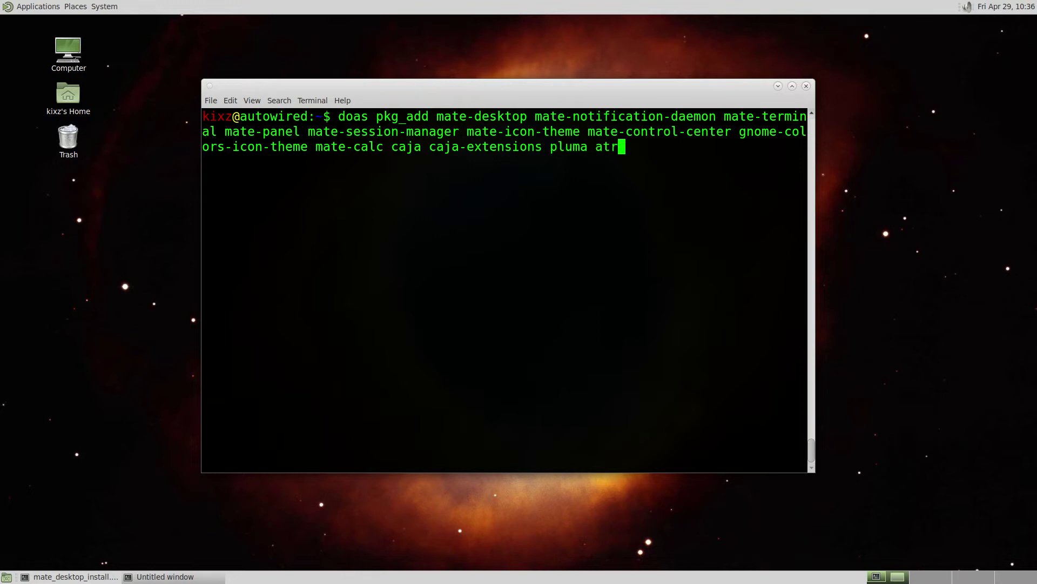
{"action": "type", "text": "il eom gnom"}
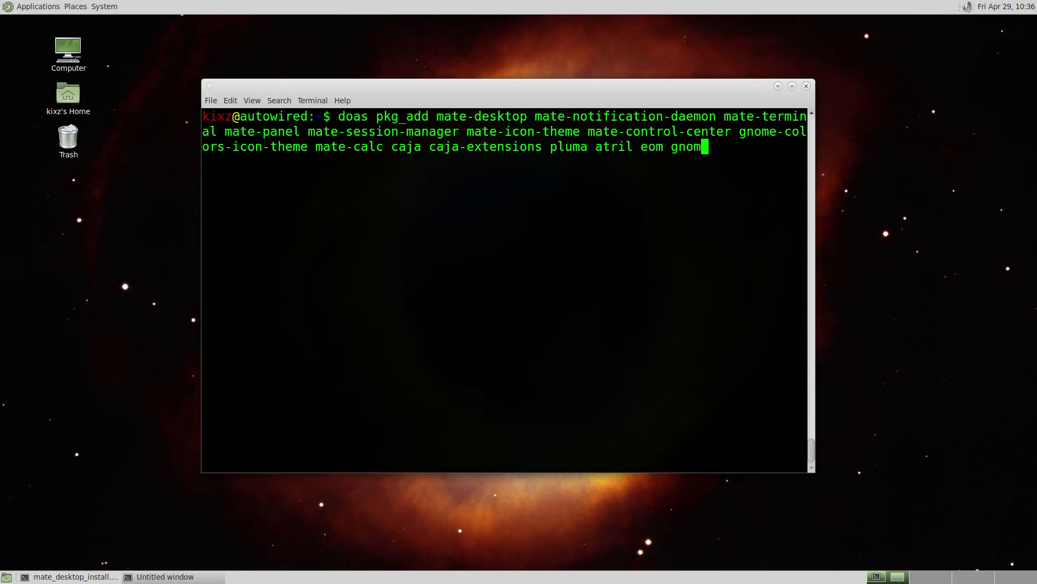
{"action": "type", "text": "e-system-"}
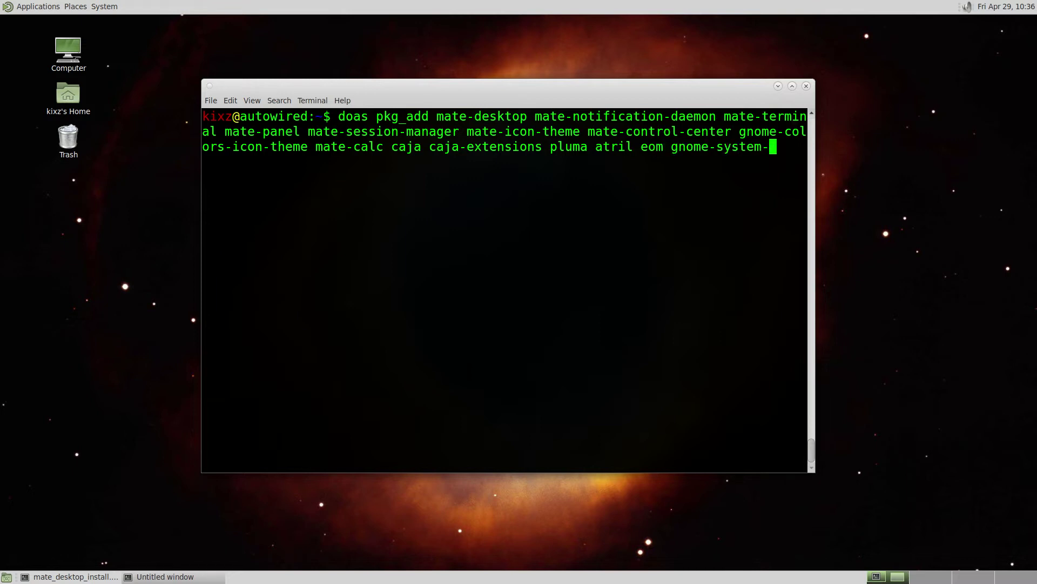
{"action": "type", "text": "monitor"}
{"action": "type", "text": " mate-util"}
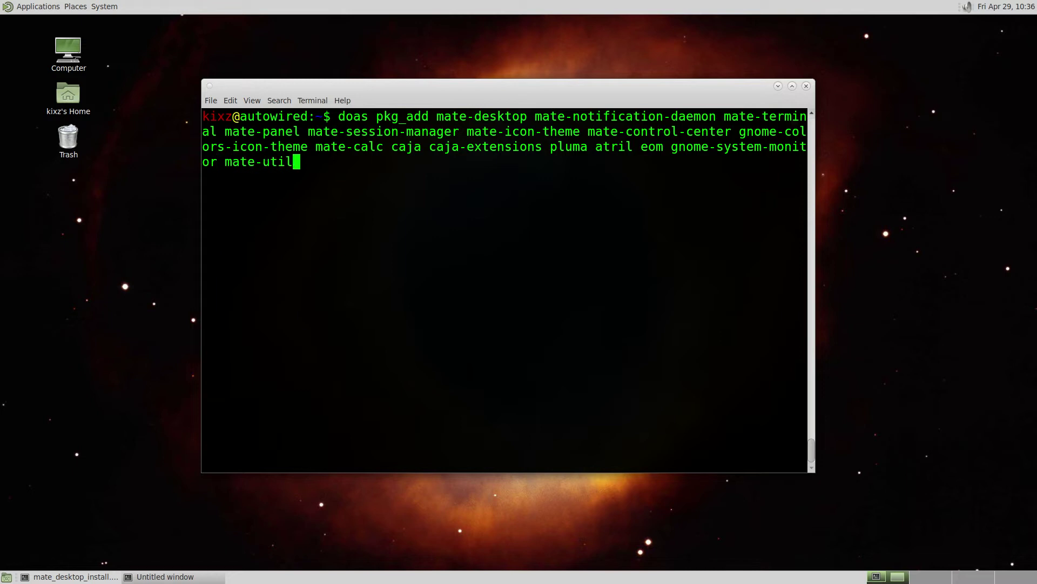
{"action": "type", "text": "s mate-"}
{"action": "type", "text": "media "}
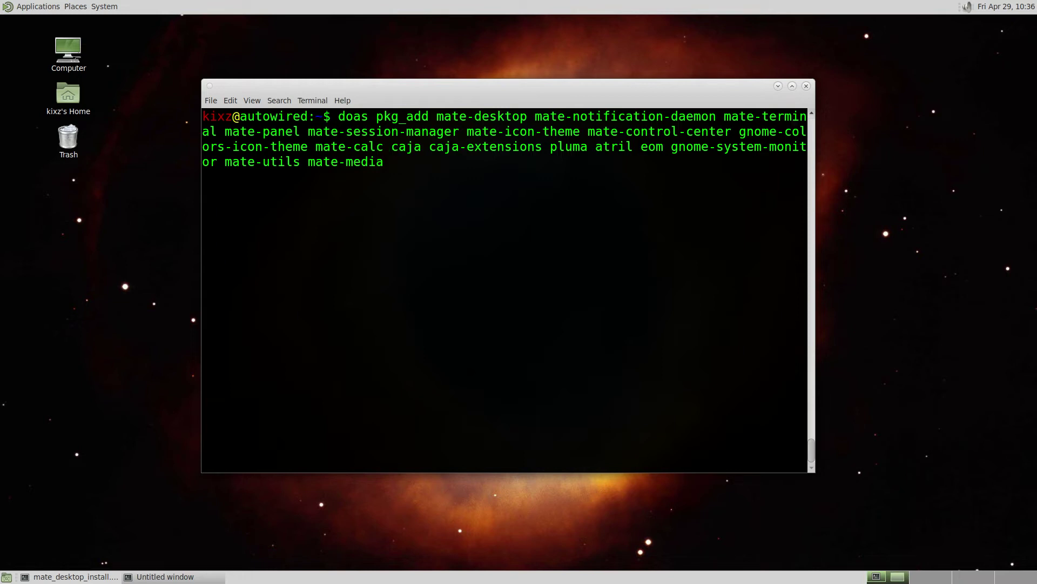
{"action": "type", "text": "engrampa "}
{"action": "type", "text": "zip un"}
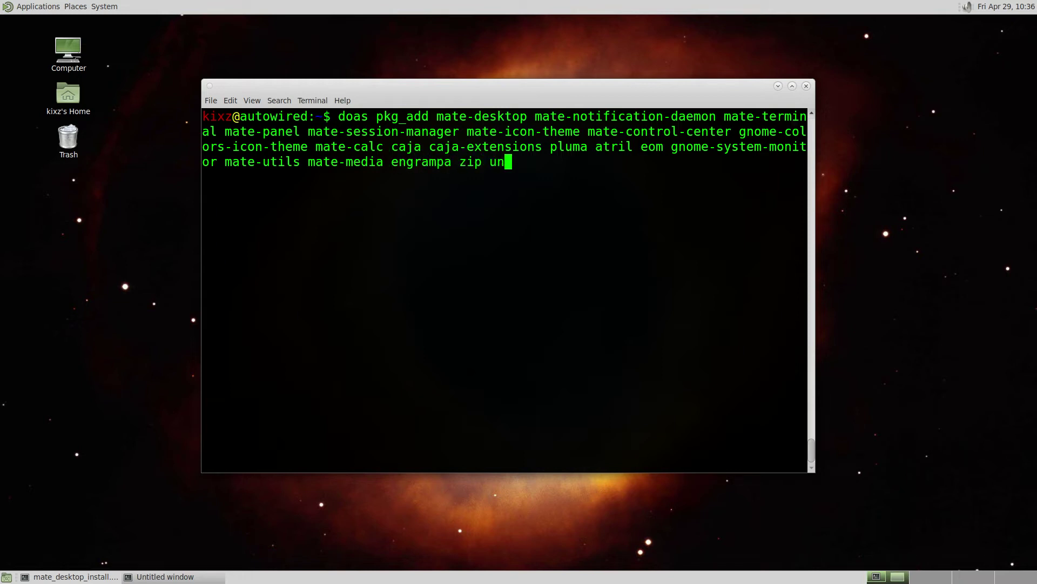
{"action": "type", "text": "zip dcon"}
{"action": "type", "text": "f-editor "}
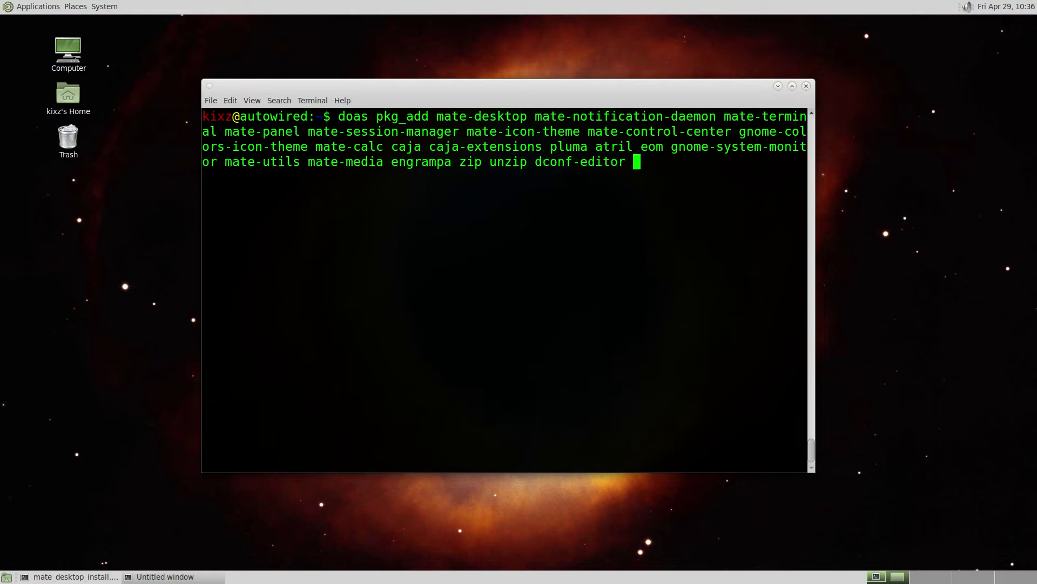
{"action": "type", "text": "avahi"}
Run doas pkg_add for all MATE packages, mate-desktop through dconf-editor and avahi
{"action": "key", "text": "Return"}
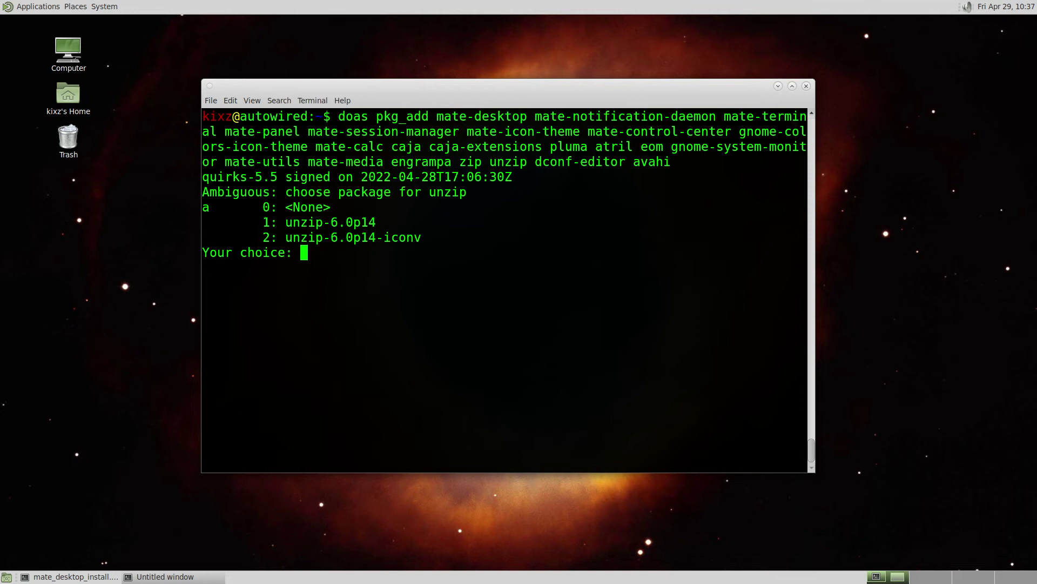
{"action": "type", "text": "1"}
Choose option 1 (unzip-6.0p14) to finish the install, then clear the screen
{"action": "key", "text": "Return"}
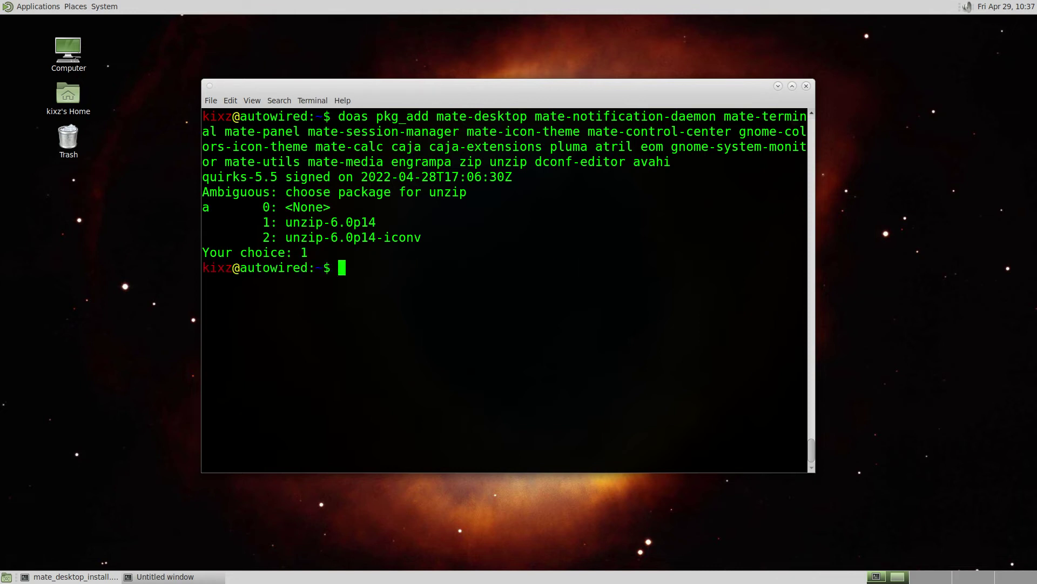
{"action": "key", "text": "ctrl+l"}
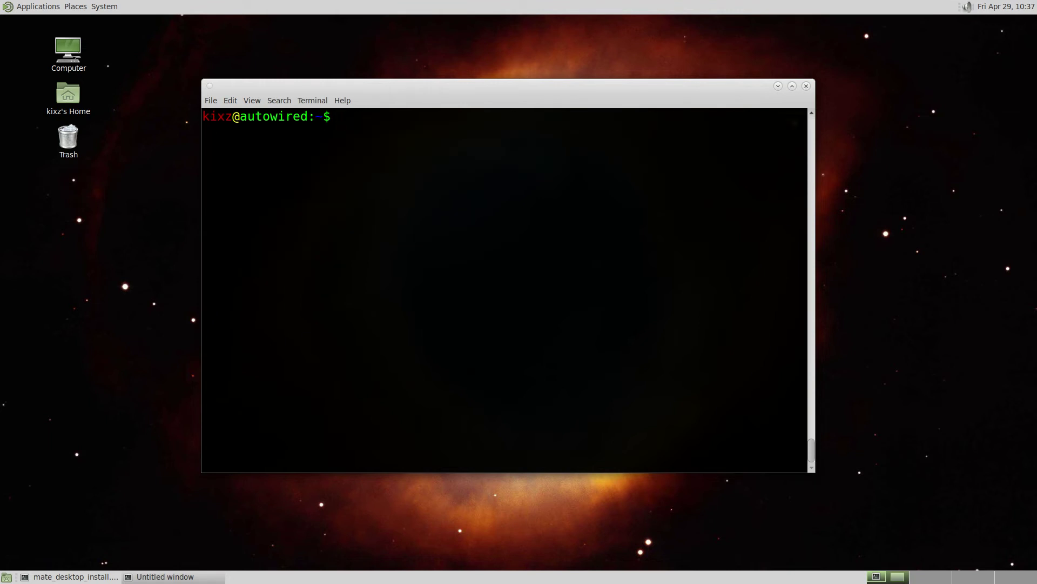
{"action": "type", "text": "do"}
{"action": "type", "text": "as "}
{"action": "type", "text": "rcctl "}
{"action": "type", "text": "enable "}
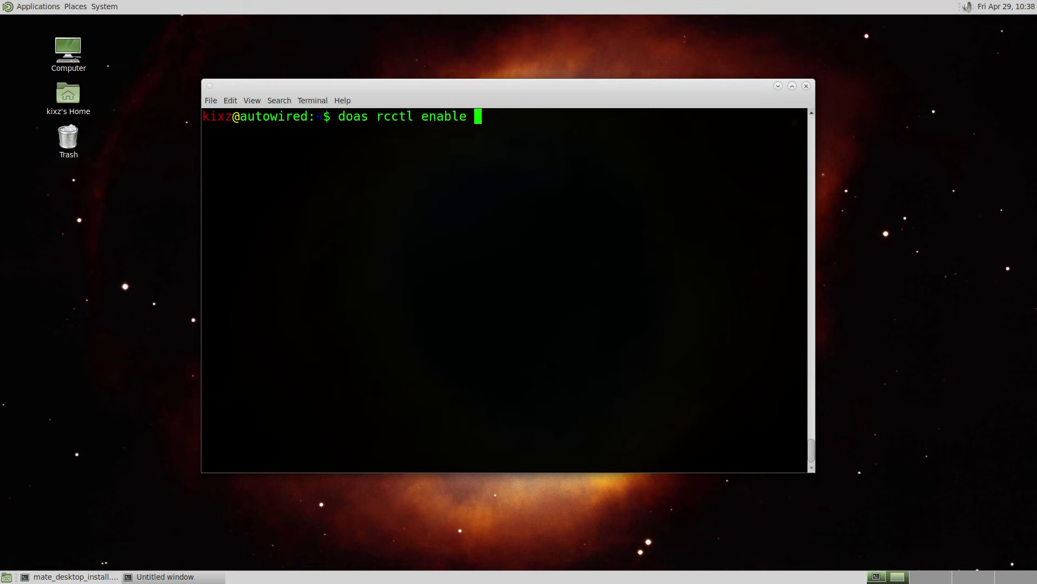
{"action": "type", "text": "xenodm "}
{"action": "type", "text": "multi"}
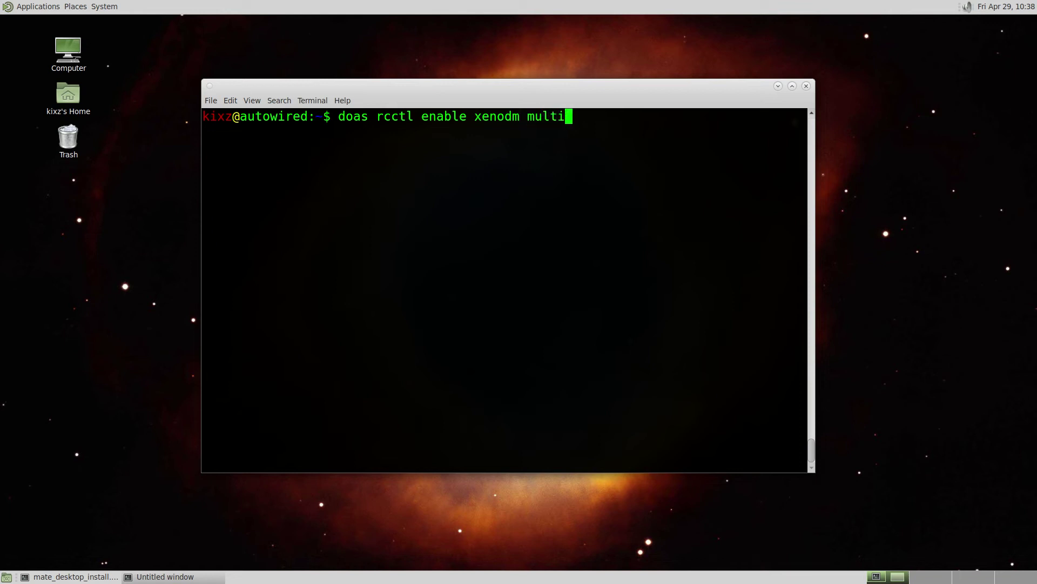
{"action": "type", "text": "cast mes"}
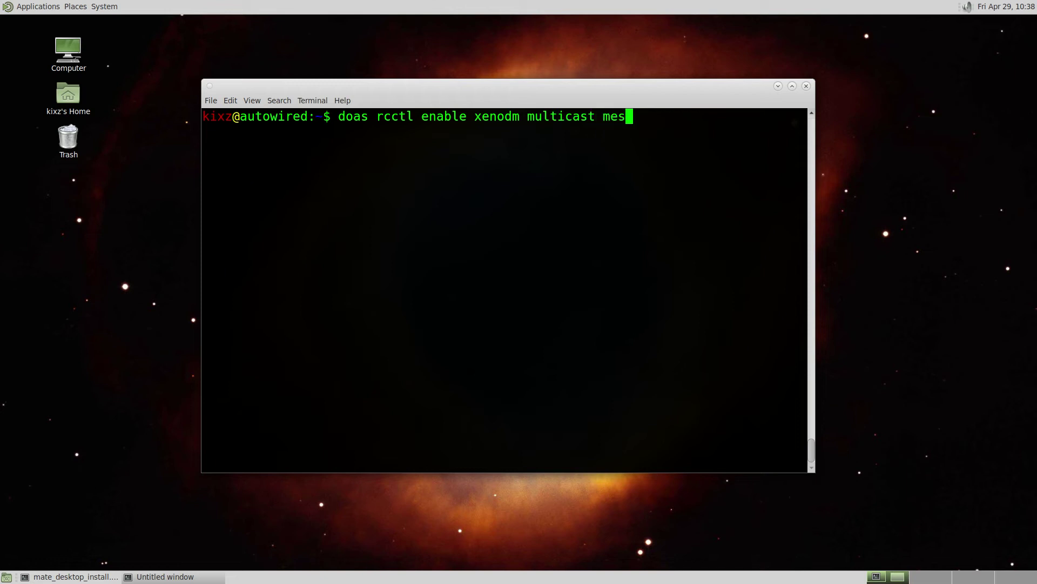
{"action": "type", "text": "sagebus "}
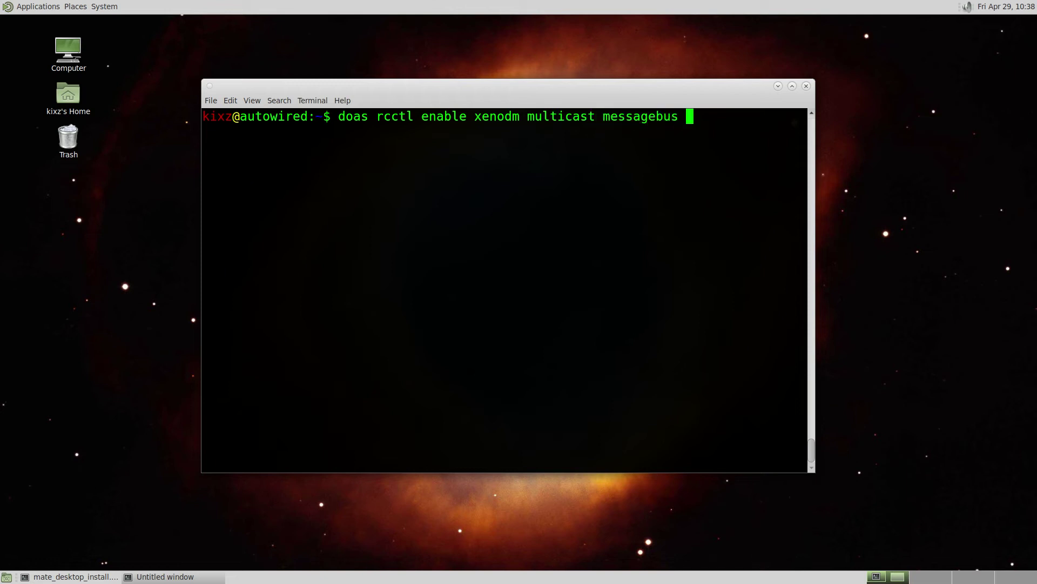
{"action": "type", "text": "avahi_"}
{"action": "type", "text": "daemon"}
Enable xenodm, multicast, messagebus and avahi_daemon at boot with doas rcctl enable
{"action": "key", "text": "Return"}
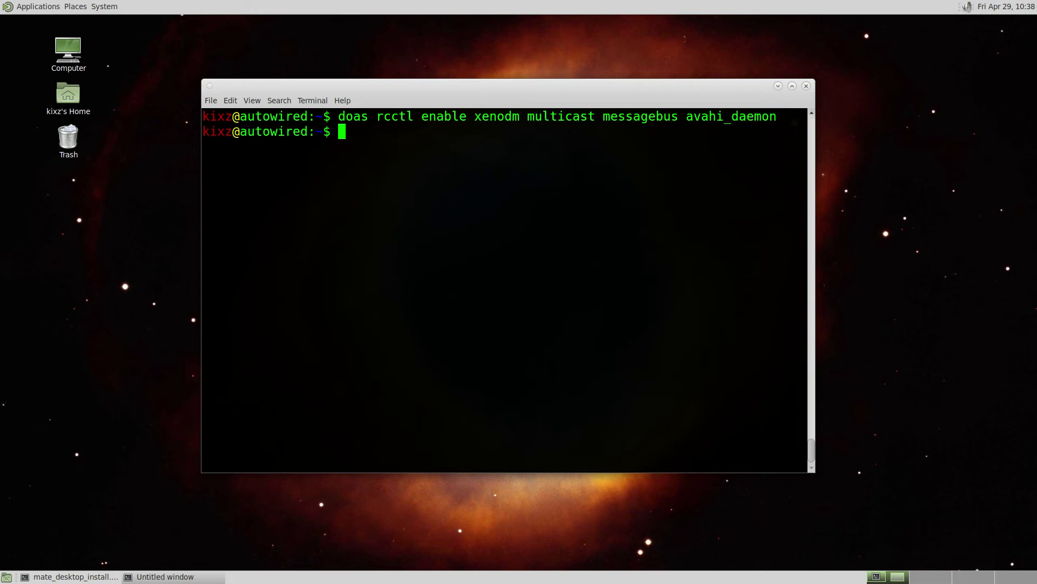
{"action": "type", "text": "doas rcct"}
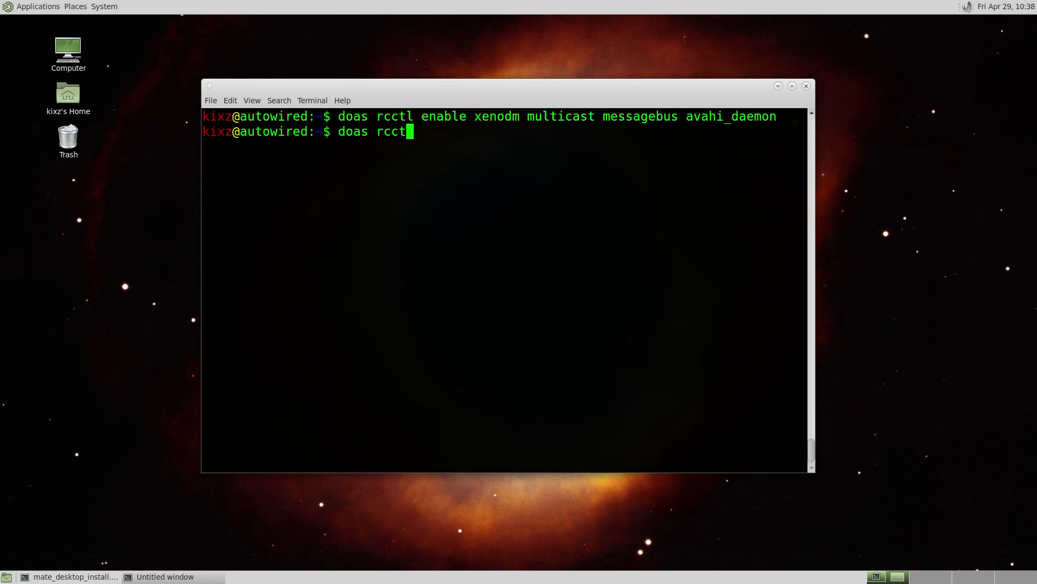
{"action": "type", "text": "l ls"}
{"action": "type", "text": " all"}
List all services with doas rcctl ls all, highlight xenodm and avahi_daemon, then clear
{"action": "key", "text": "Return"}
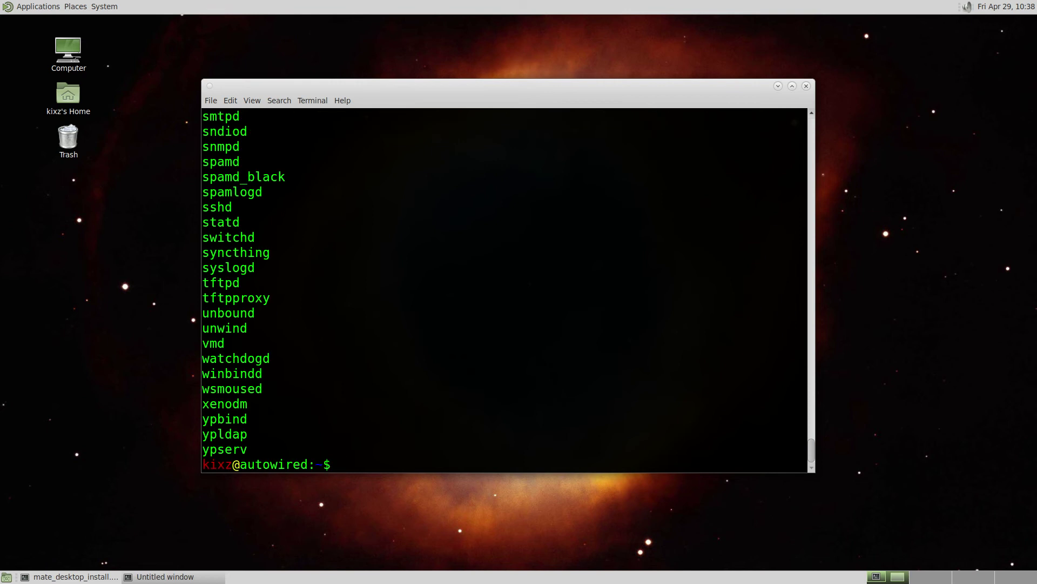
{"action": "double_click", "coordinate": [244, 404]}
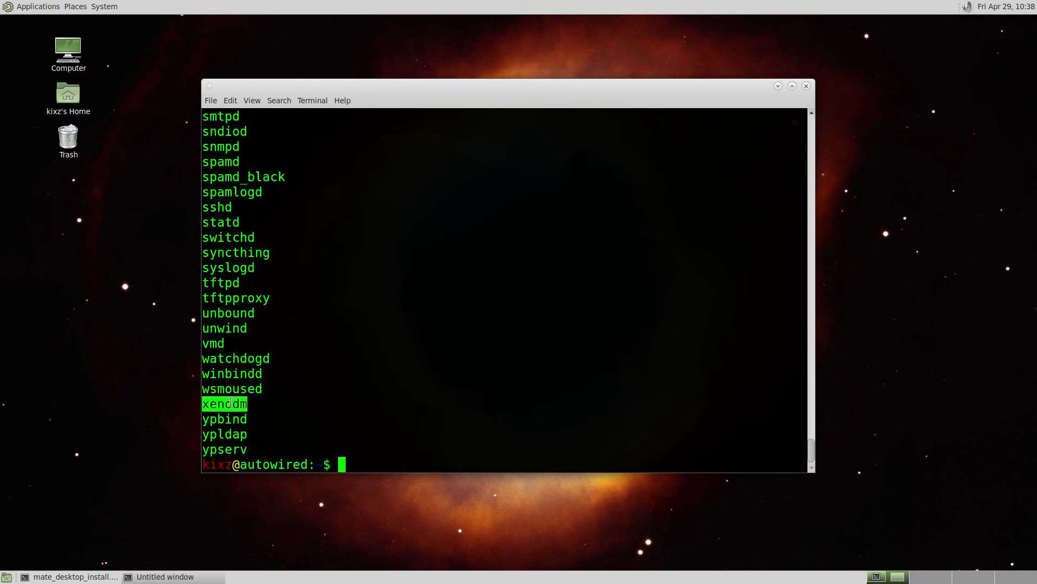
{"action": "scroll", "coordinate": [253, 357], "scroll_direction": "up", "scroll_amount": 5}
{"action": "scroll", "coordinate": [254, 353], "scroll_direction": "up", "scroll_amount": 5}
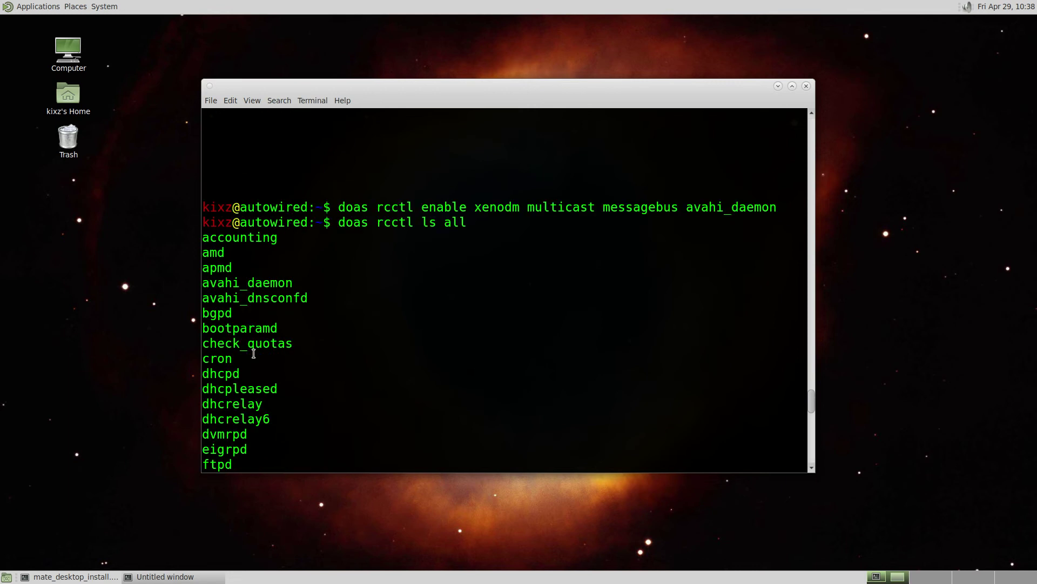
{"action": "scroll", "coordinate": [254, 353], "scroll_direction": "up", "scroll_amount": 2}
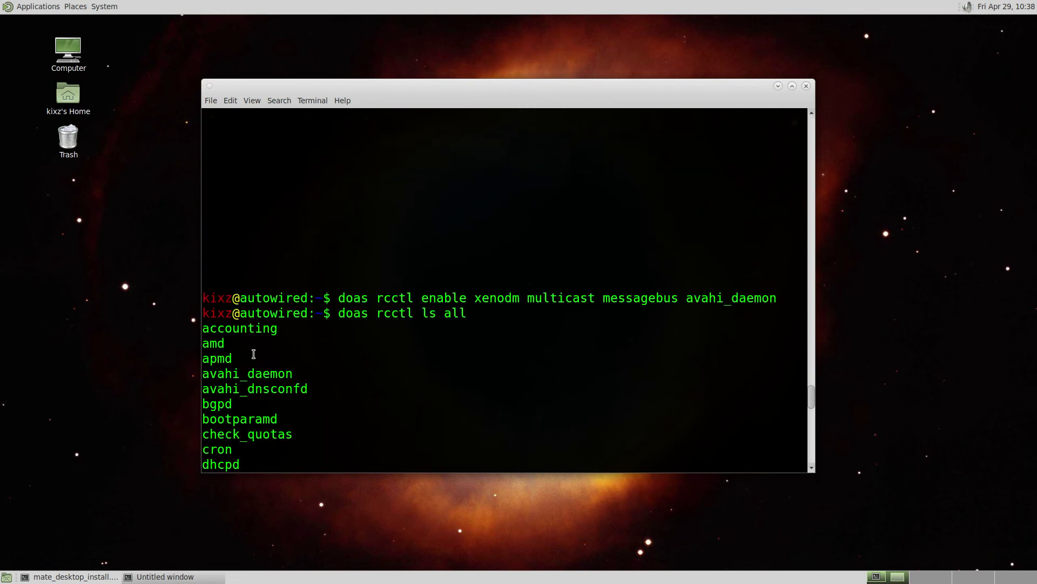
{"action": "double_click", "coordinate": [222, 378]}
{"action": "scroll", "coordinate": [267, 359], "scroll_direction": "down", "scroll_amount": 14}
{"action": "key", "text": "ctrl+l"}
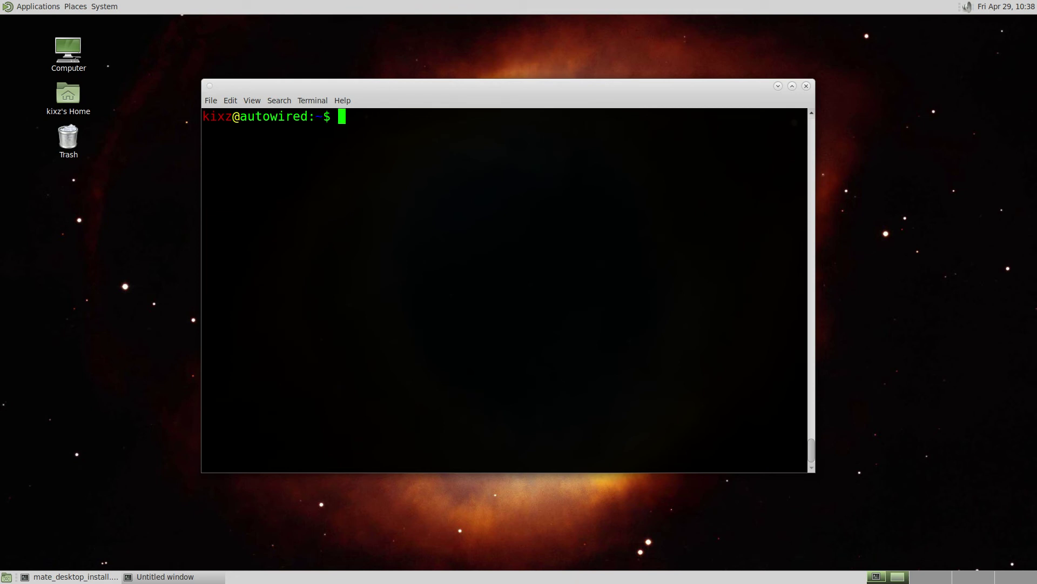
{"action": "left_click", "coordinate": [77, 6]}
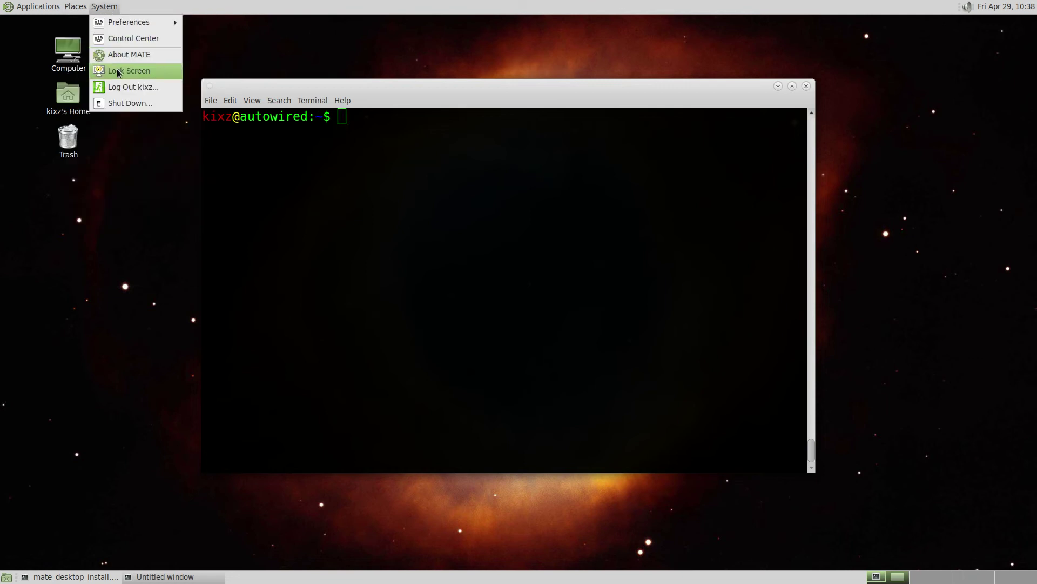
{"action": "left_click", "coordinate": [119, 103]}
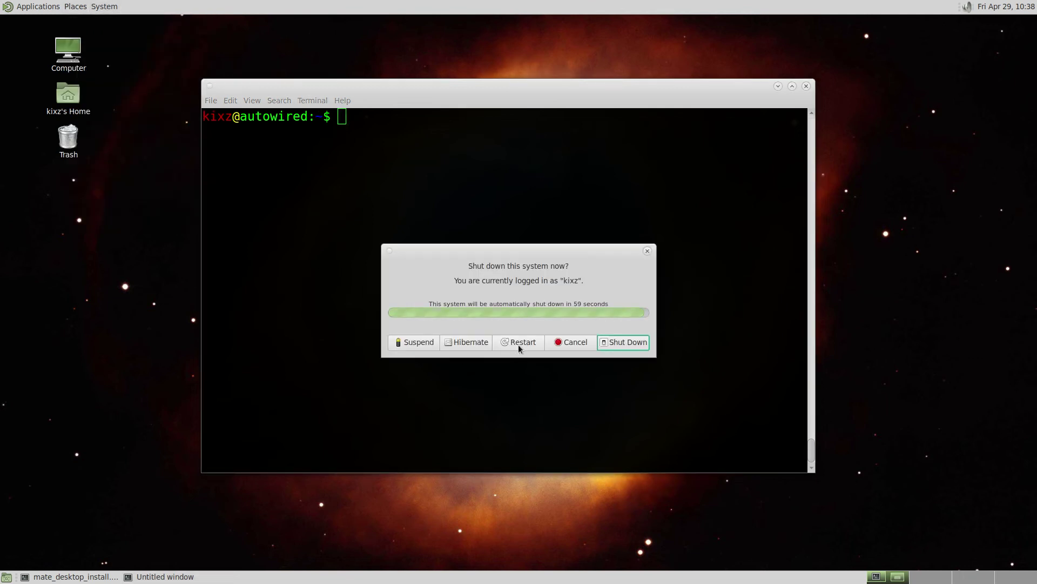
{"action": "left_click", "coordinate": [576, 344]}
{"action": "type", "text": "doa"}
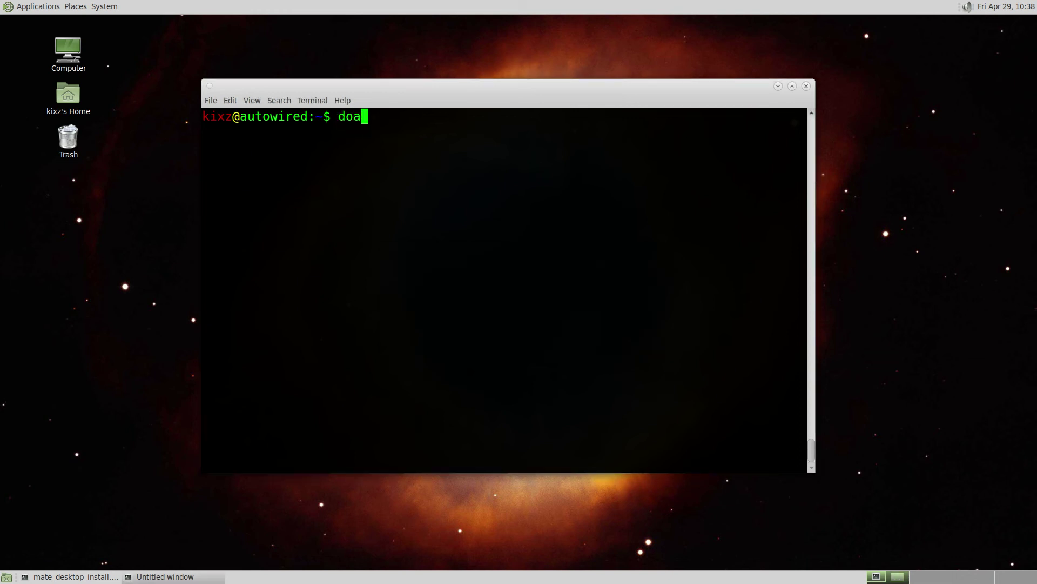
{"action": "type", "text": "s usermod "}
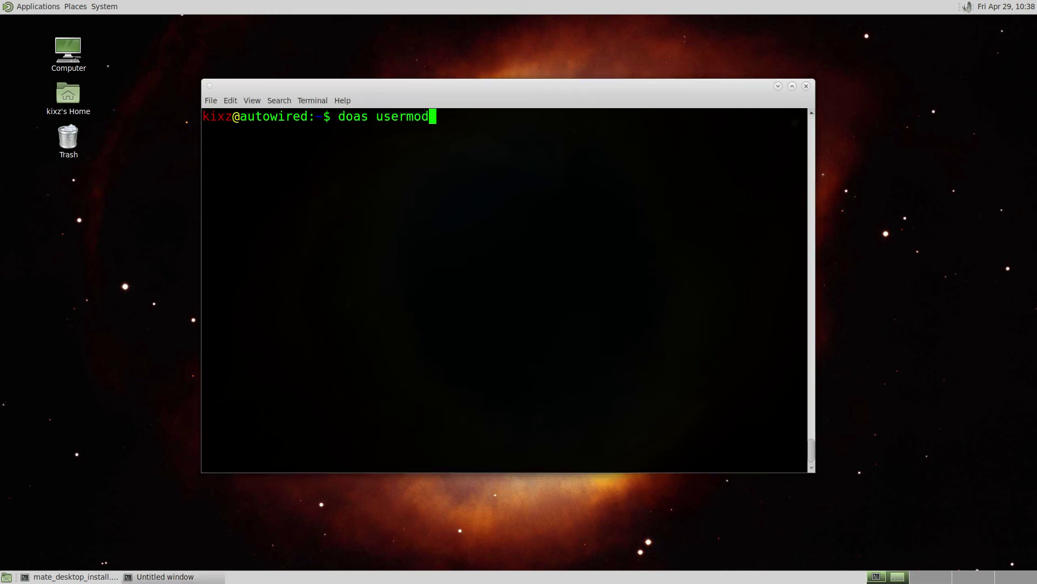
{"action": "type", "text": "-G op"}
{"action": "type", "text": "erator kixz"}
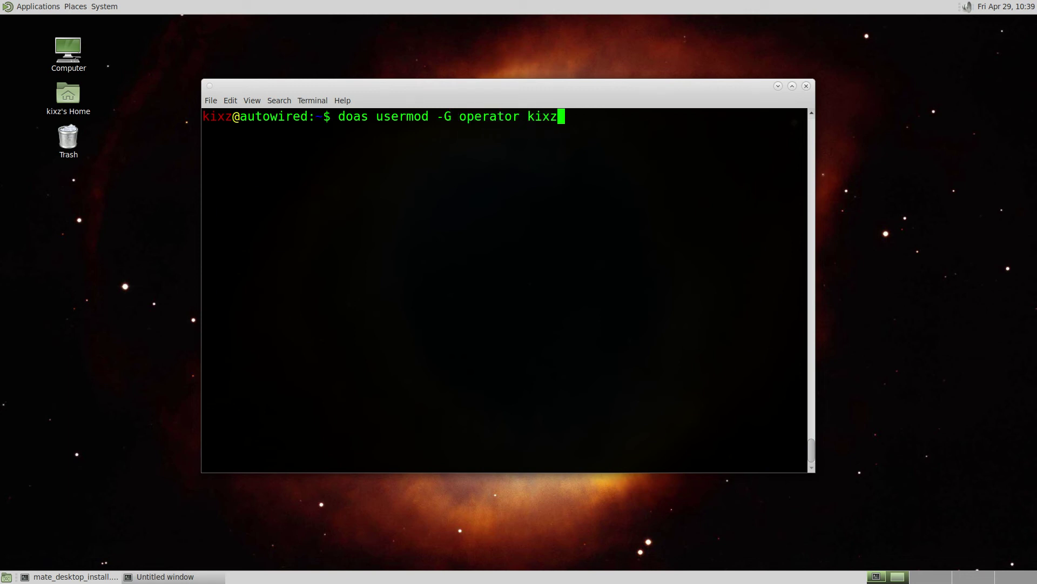
Add user kixz to the operator group with doas usermod and confirm it with groups
{"action": "key", "text": "Return"}
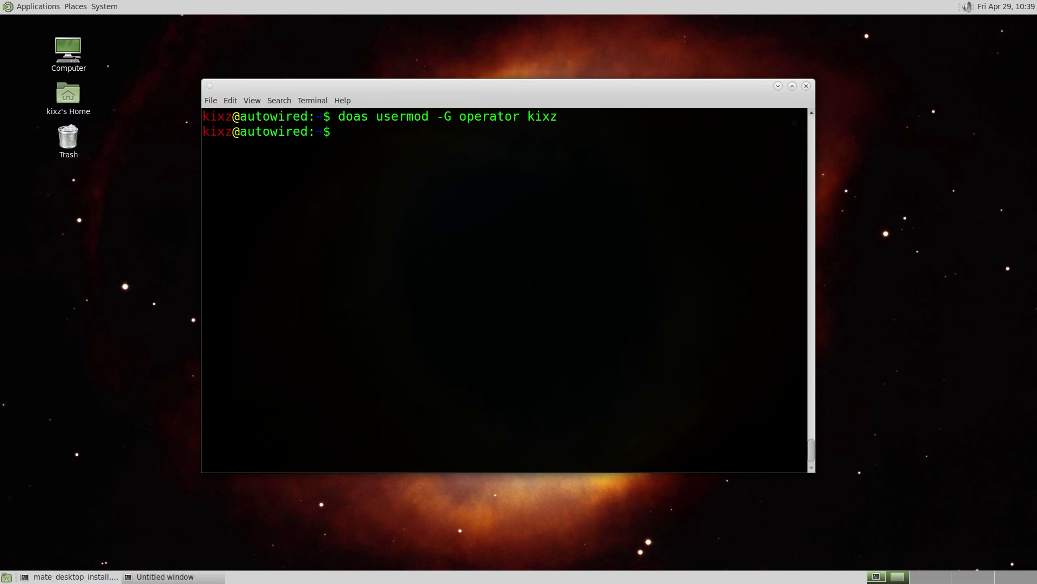
{"action": "type", "text": "group"}
{"action": "type", "text": "s"}
{"action": "key", "text": "Return"}
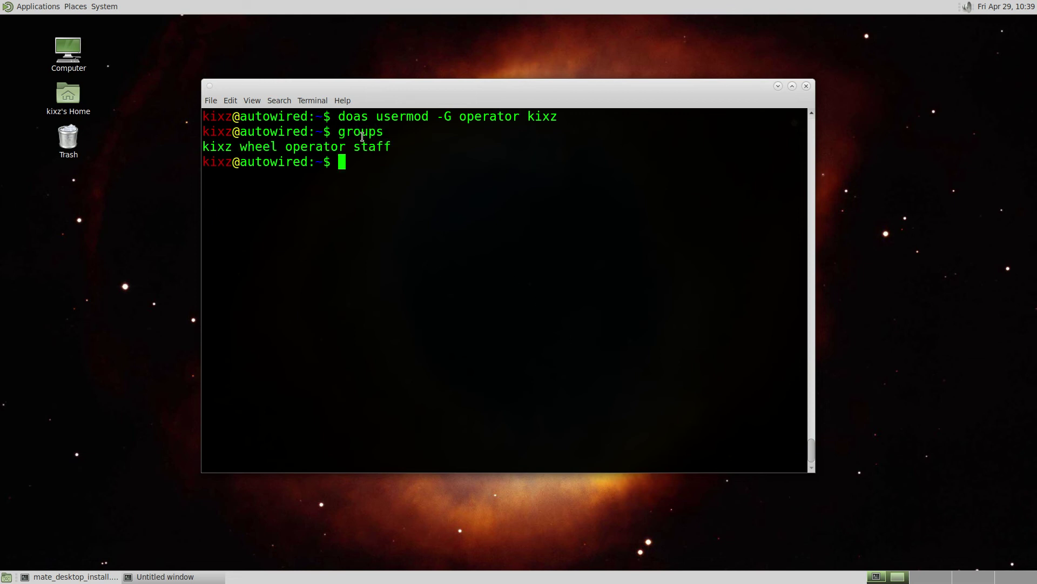
{"action": "double_click", "coordinate": [340, 147]}
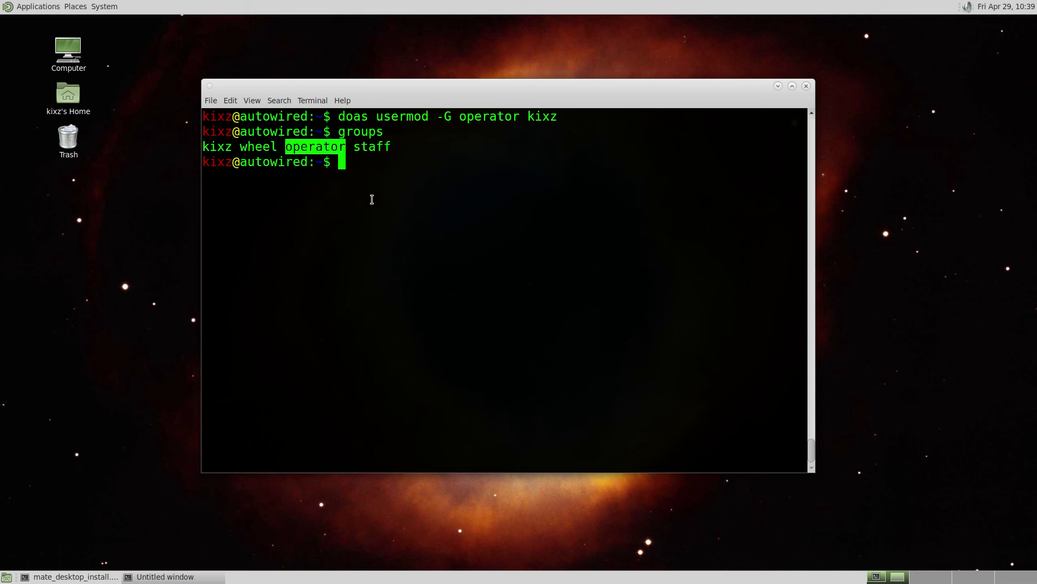
{"action": "left_click", "coordinate": [371, 200]}
Clear the terminal screen before editing ~/.xsession
{"action": "key", "text": "ctrl+l"}
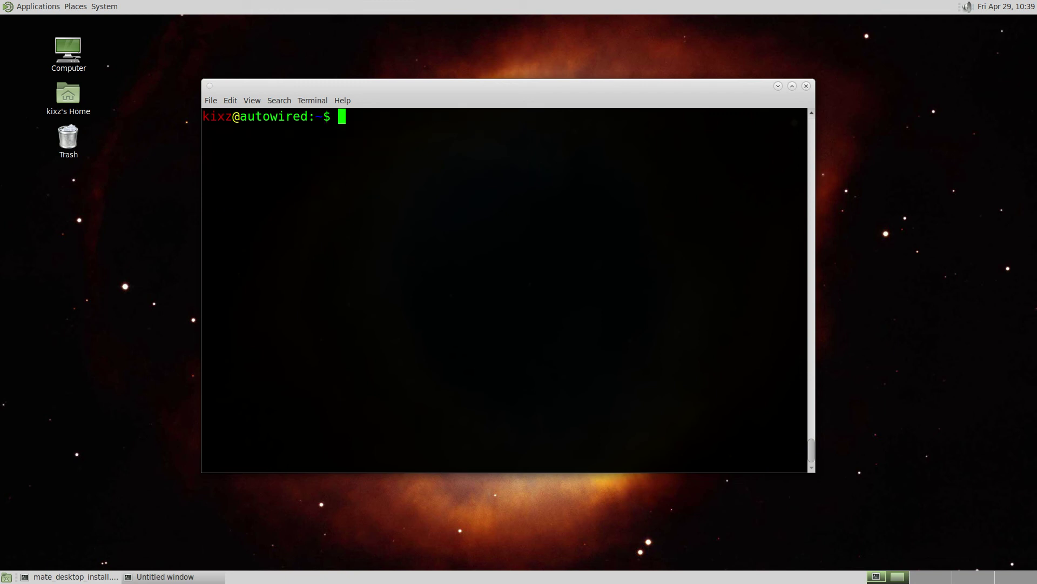
{"action": "type", "text": "vim ~"}
{"action": "type", "text": "/.xsession"}
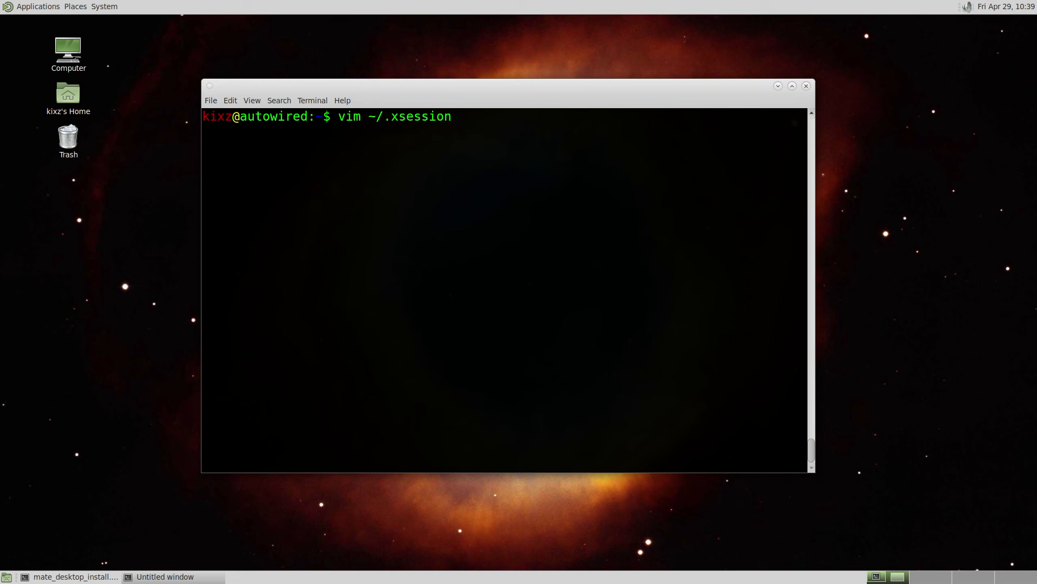
Open ~/.xsession in Vim and copy the export LANG=en_US.UTF-8 line above exec mate-session
{"action": "key", "text": "Return"}
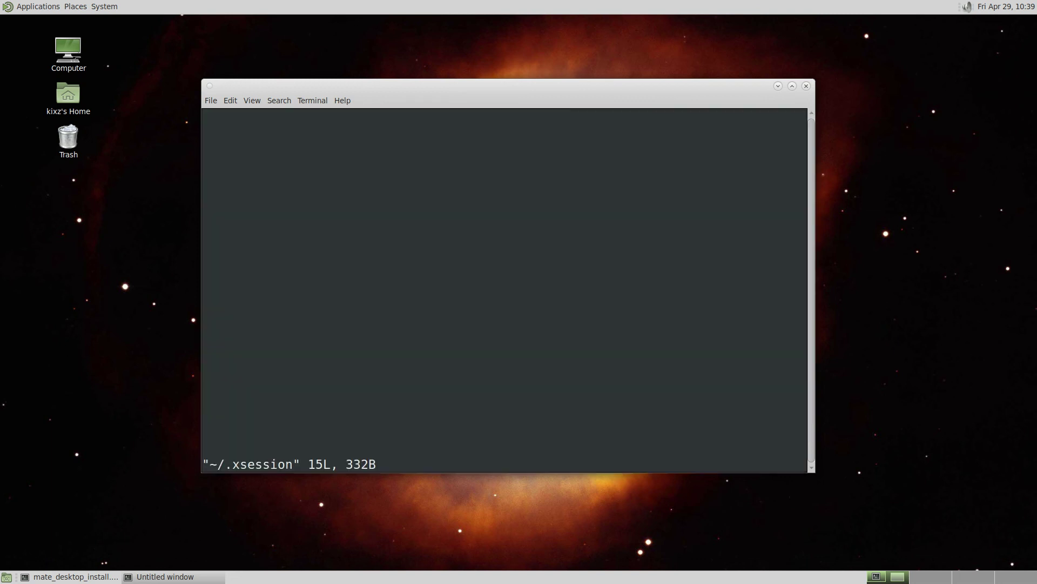
{"action": "key", "text": "j"}
{"action": "key", "text": "shift+v"}
{"action": "key", "text": "Escape"}
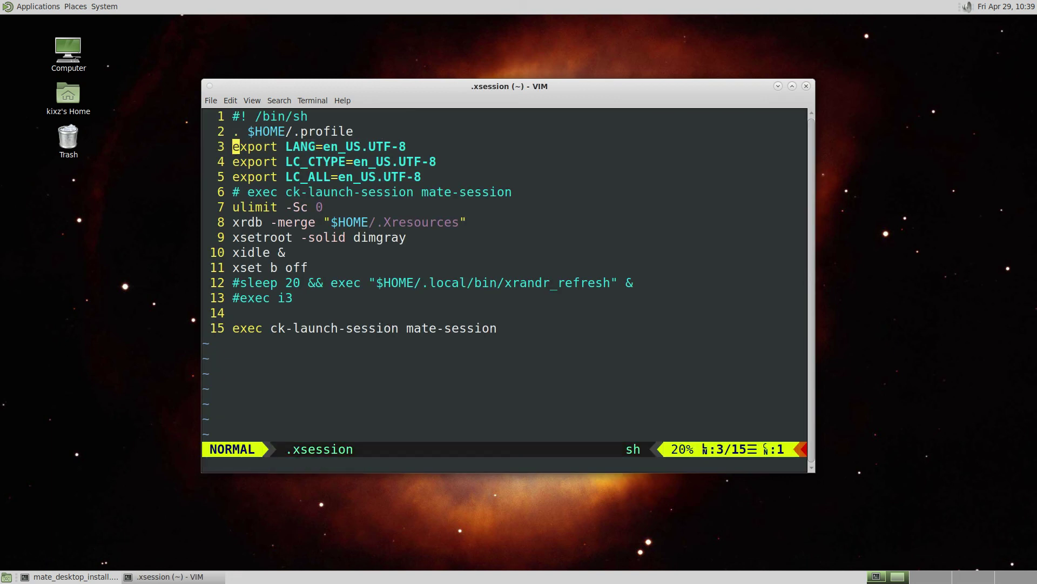
{"action": "key", "text": "j"}
{"action": "key", "text": "j"}
{"action": "key", "text": "j"}
{"action": "key", "text": "j"}
{"action": "key", "text": "j"}
{"action": "key", "text": "o"}
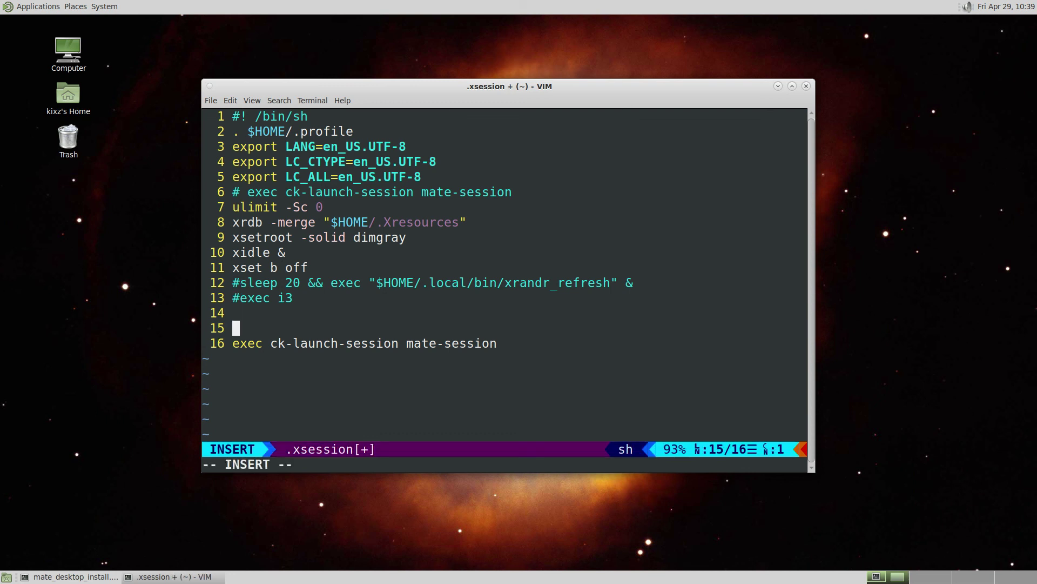
{"action": "key", "text": "Escape"}
{"action": "key", "text": "p"}
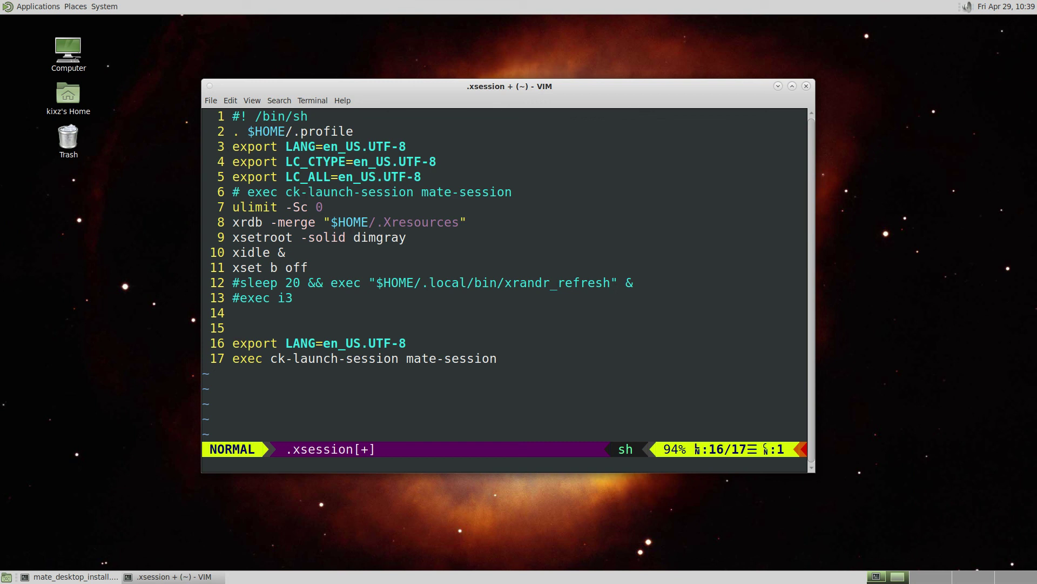
{"action": "key", "text": "j"}
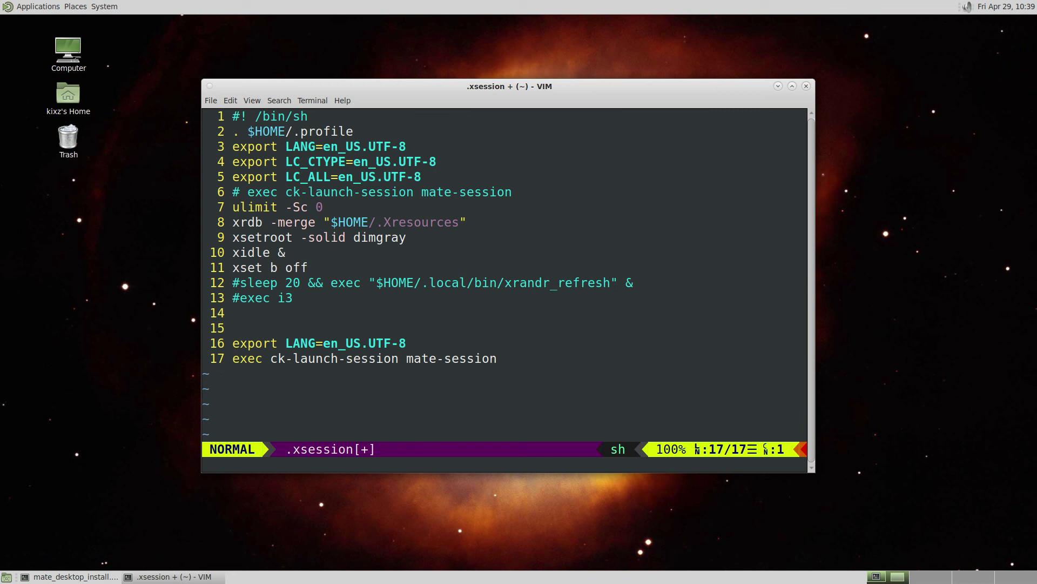
{"action": "key", "text": "l"}
{"action": "key", "text": "l"}
{"action": "key", "text": "l"}
{"action": "key", "text": "l"}
{"action": "key", "text": "h"}
Select the #exec i3 line, cancel the selection, and start a colon command
{"action": "key", "text": "k"}
{"action": "key", "text": "k"}
{"action": "key", "text": "k"}
{"action": "key", "text": "k"}
{"action": "key", "text": "0"}
{"action": "key", "text": "shift+v"}
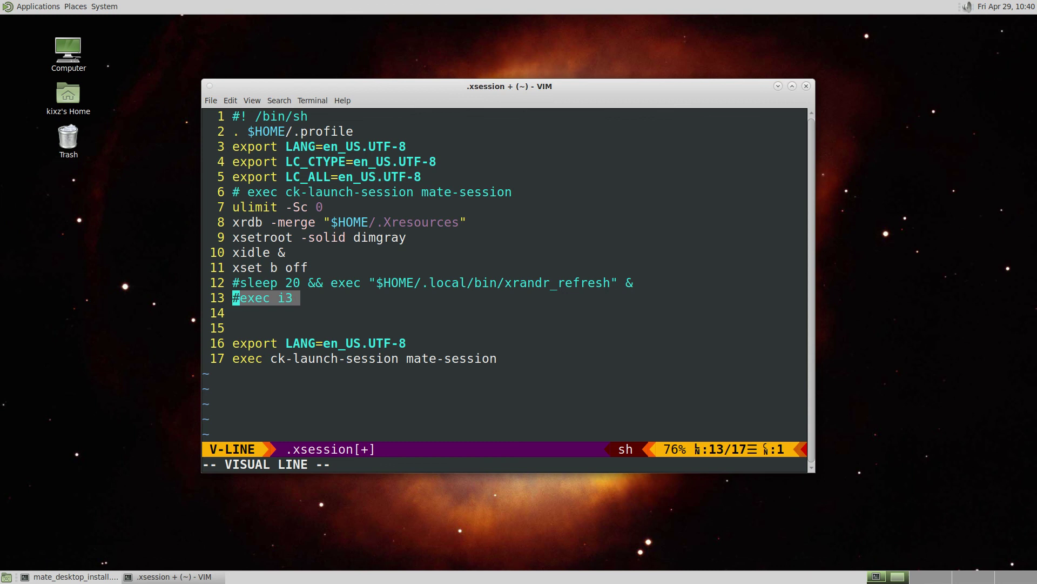
{"action": "key", "text": "Escape"}
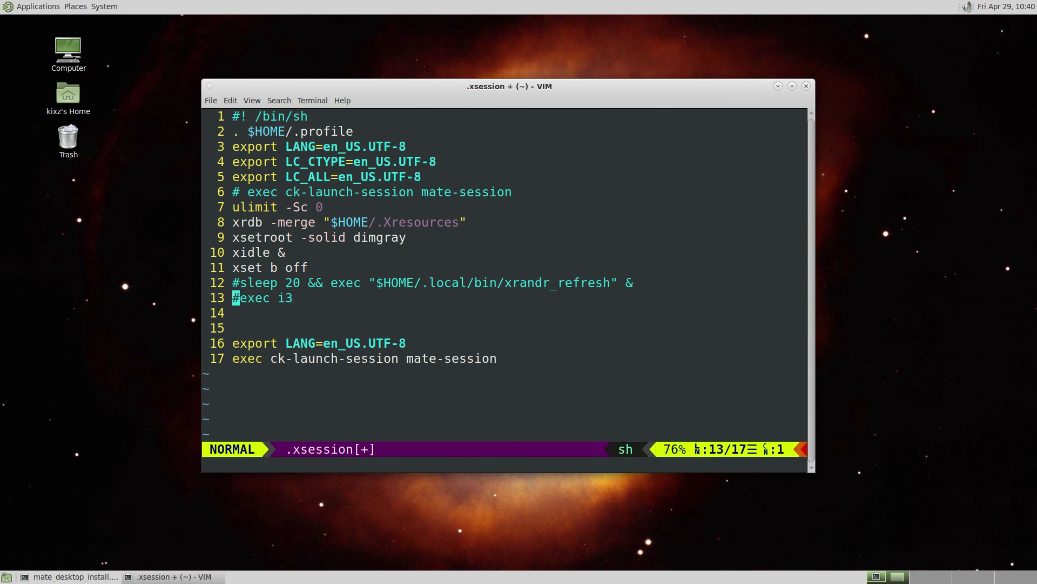
{"action": "key", "text": "shift+semicolon"}
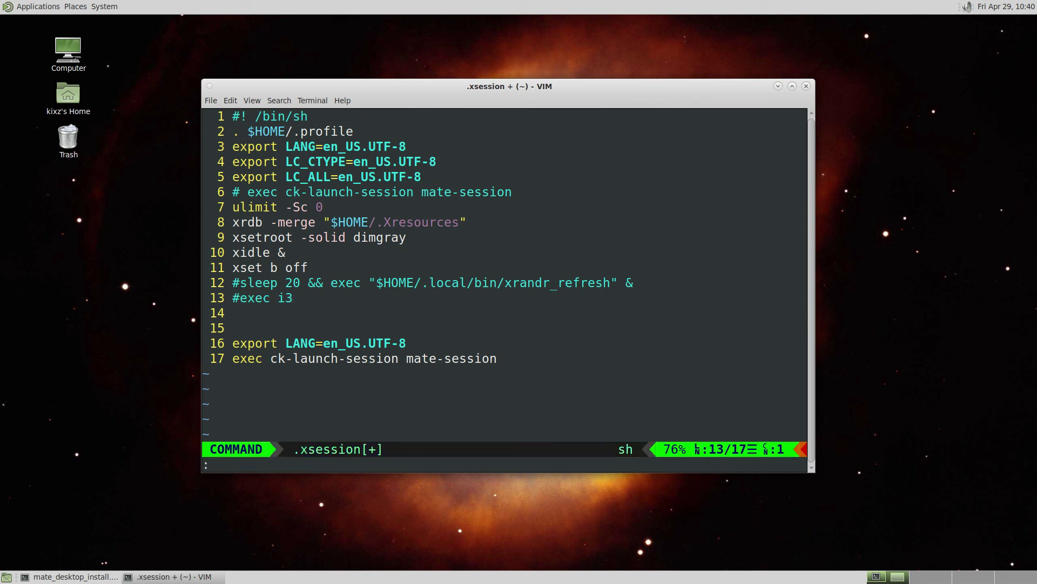